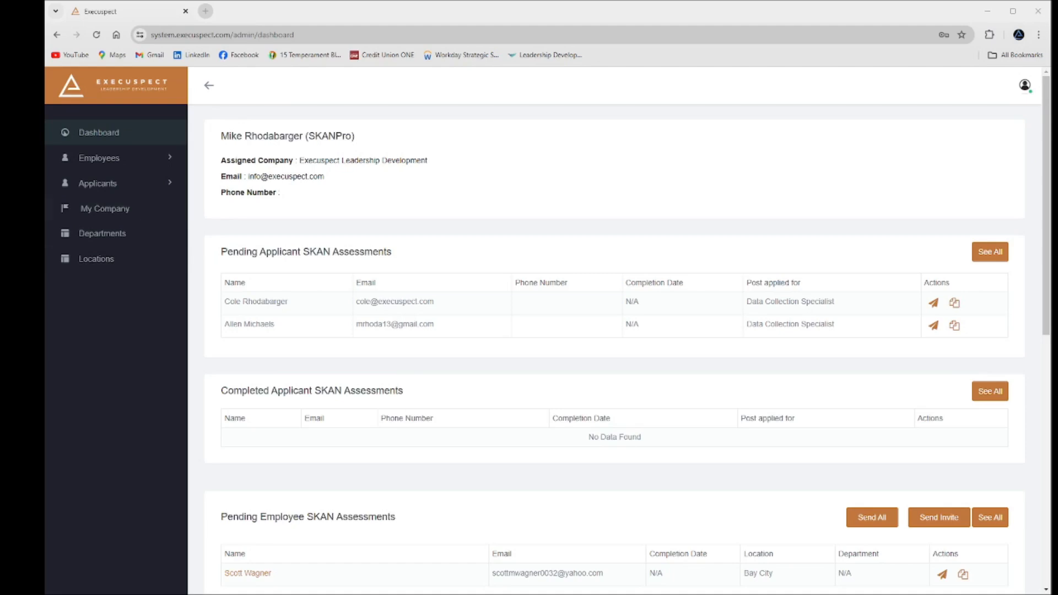
# Open the applicant positions list, view the blank form for adding a position, and return to the list without saving
pyautogui.click(87, 185)
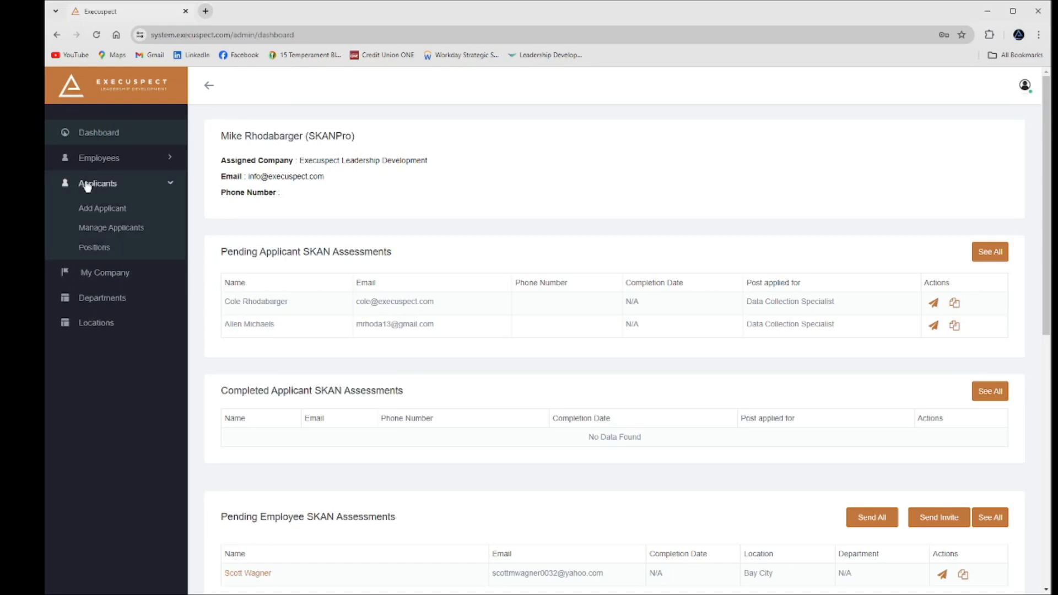
pyautogui.click(97, 248)
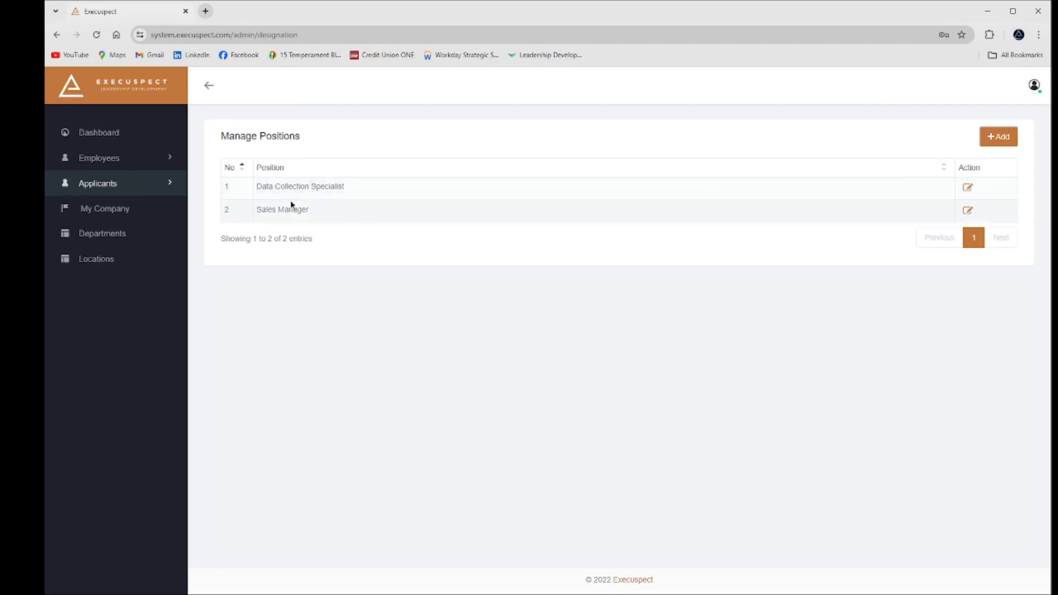
pyautogui.click(1000, 137)
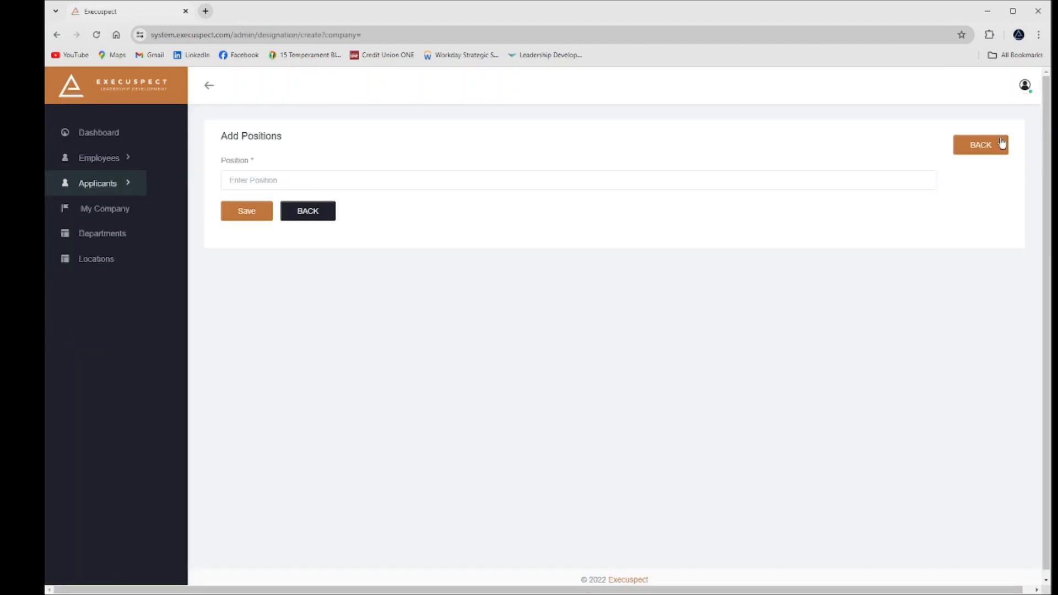
pyautogui.click(331, 177)
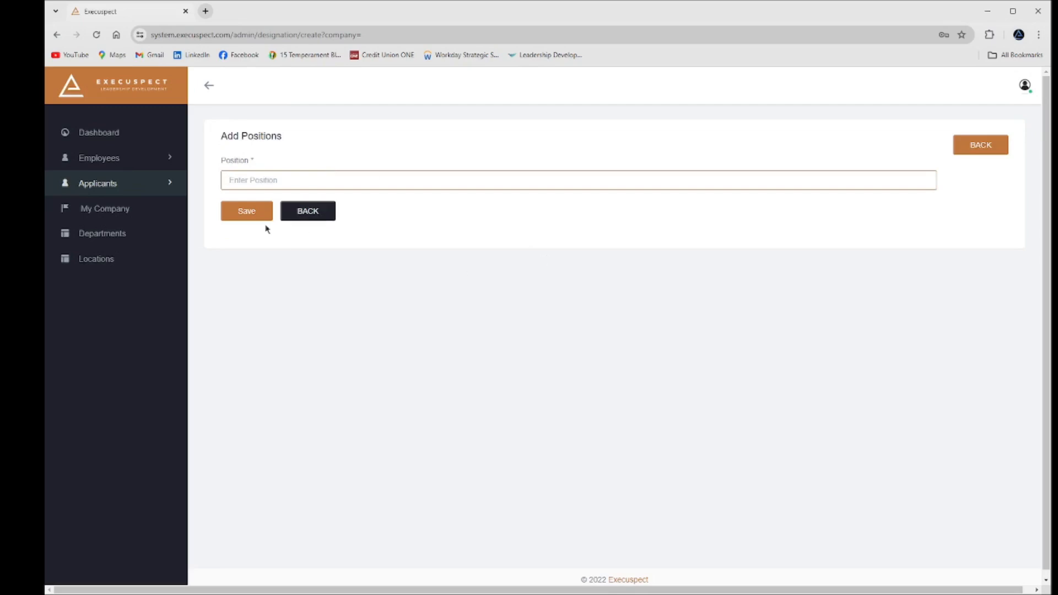
pyautogui.click(310, 218)
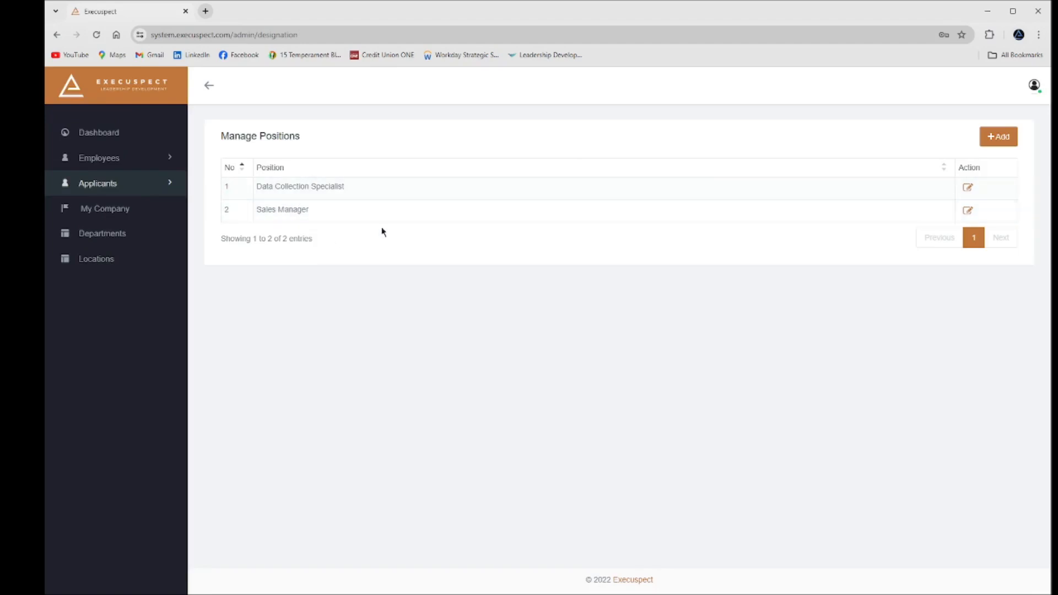
# View the blank form for adding an applicant and return to the list of applicant positions
pyautogui.click(106, 189)
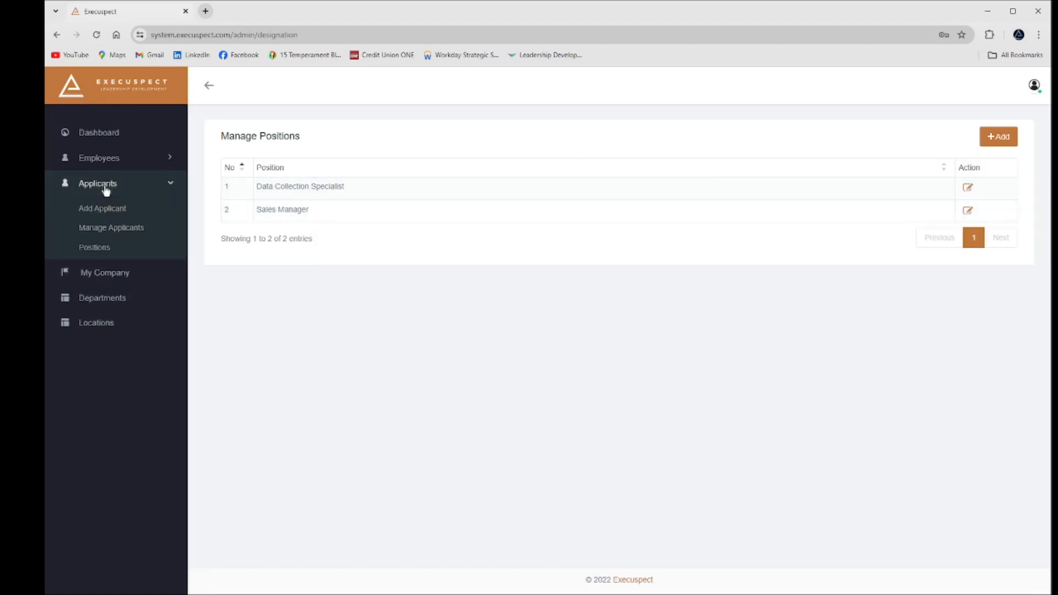
pyautogui.click(109, 209)
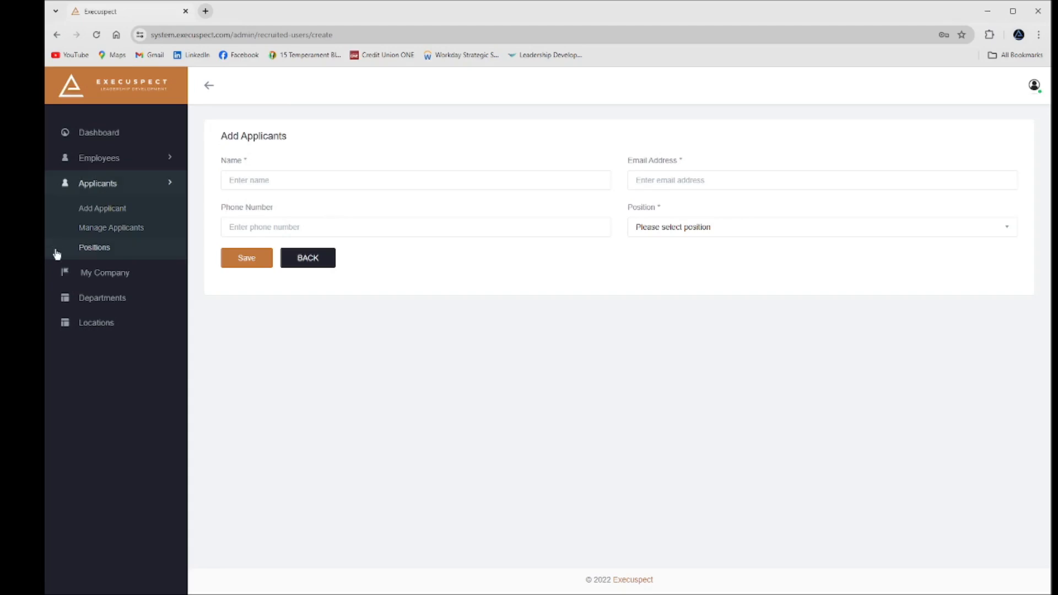
pyautogui.click(89, 249)
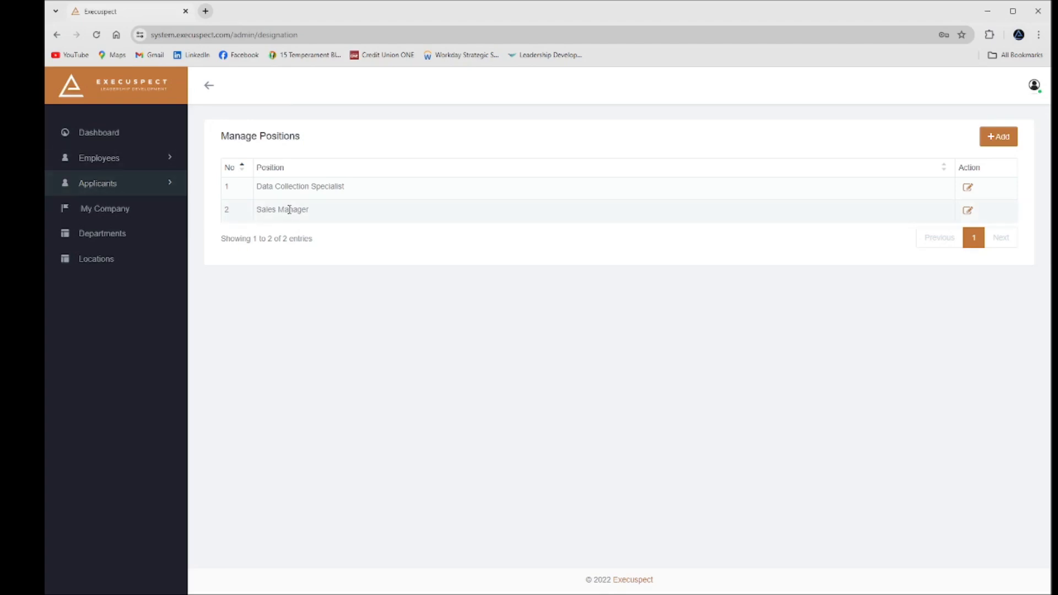
# Open the Add Applicants form and examine its name, email address and position fields without filling them in
pyautogui.click(86, 183)
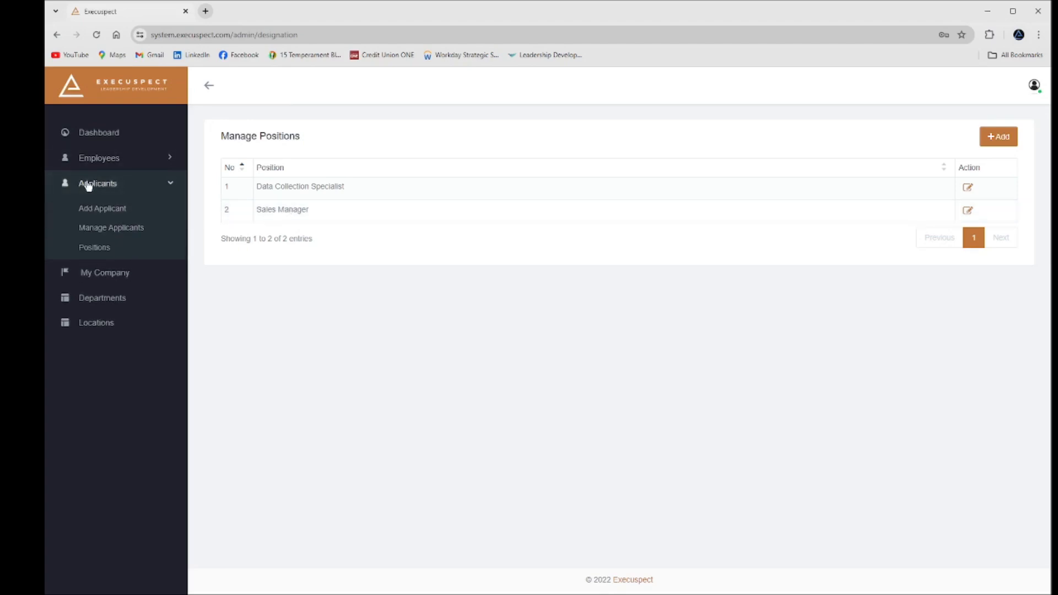
pyautogui.click(104, 208)
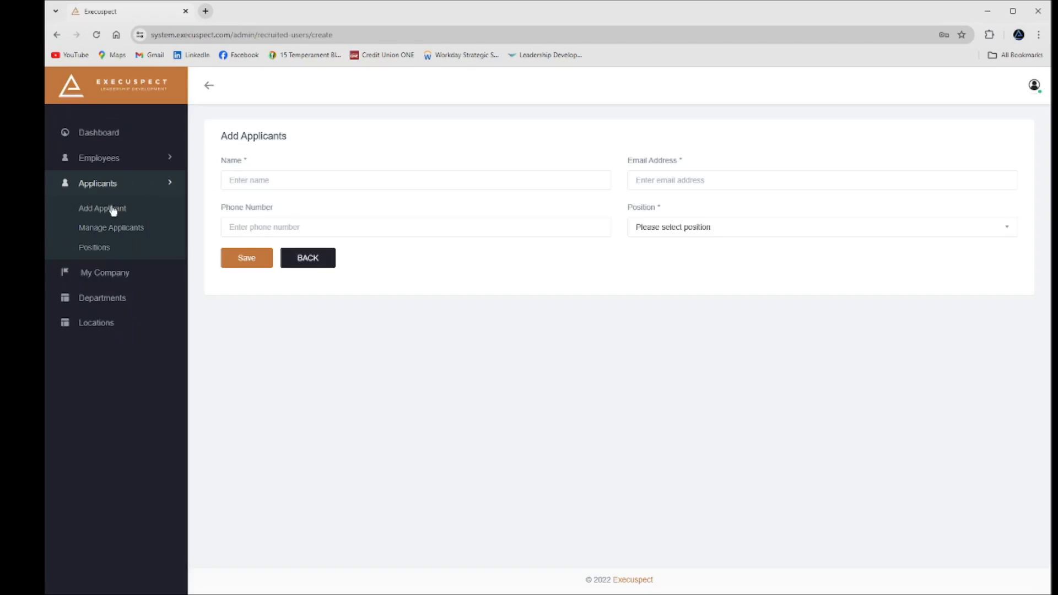
pyautogui.click(282, 177)
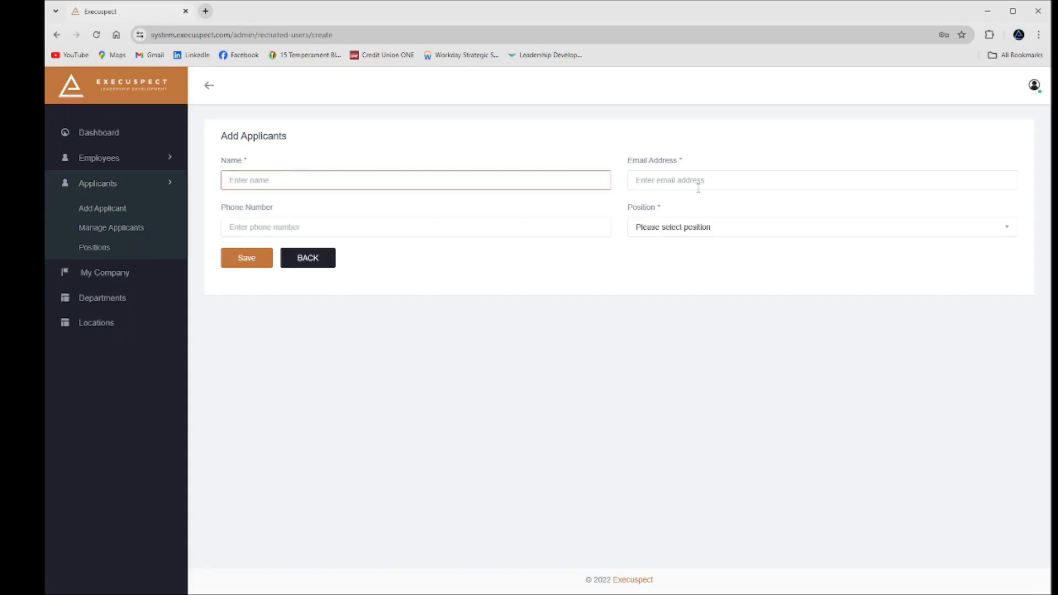
pyautogui.click(670, 178)
pyautogui.click(668, 251)
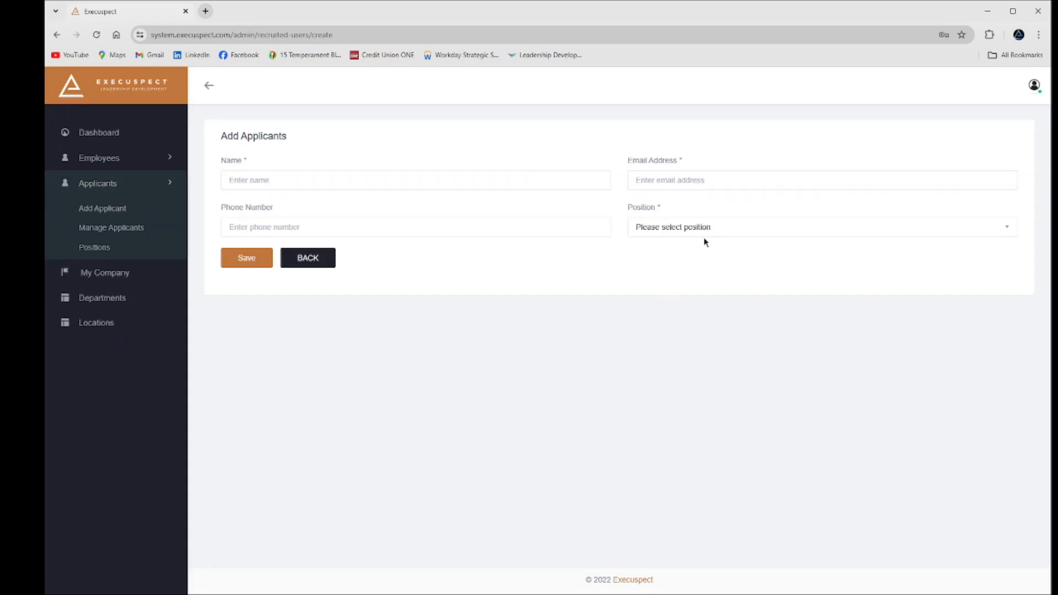
pyautogui.click(721, 227)
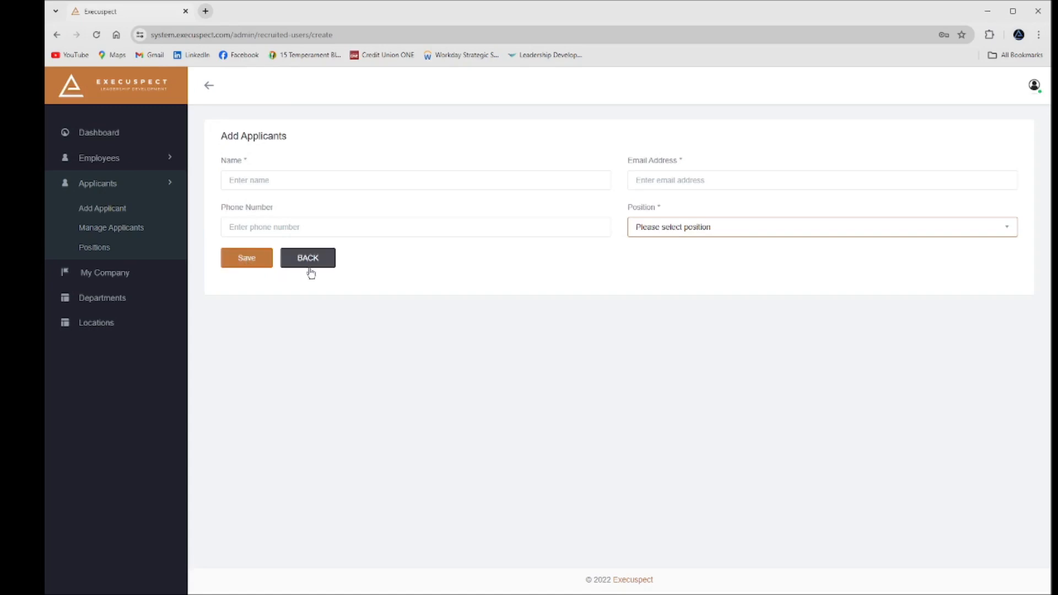
pyautogui.click(587, 264)
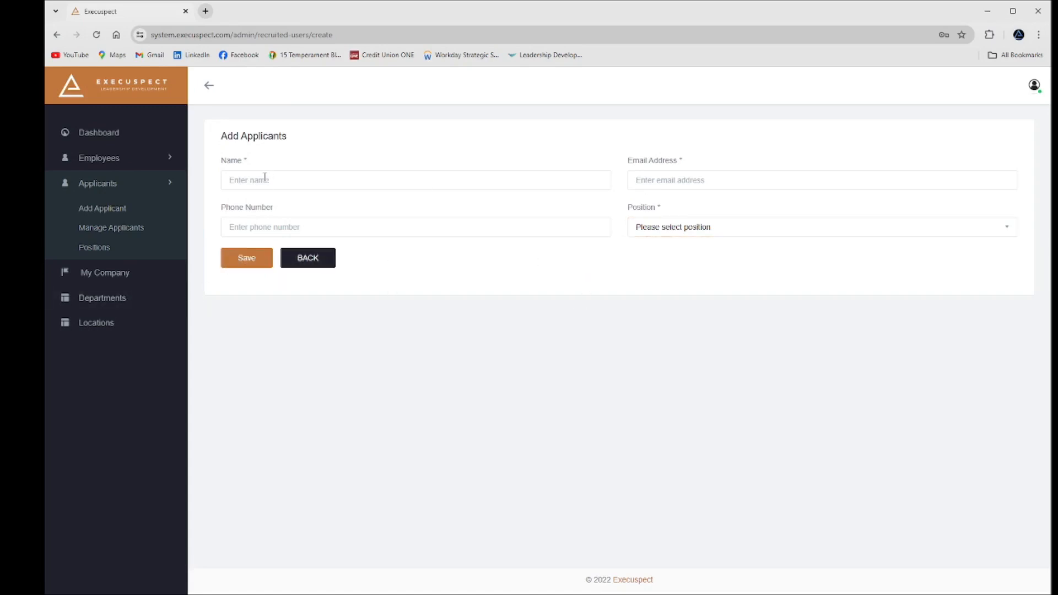
# Try to save the new applicant with all fields empty, check the required fields, and go back to the applicants list
pyautogui.click(259, 263)
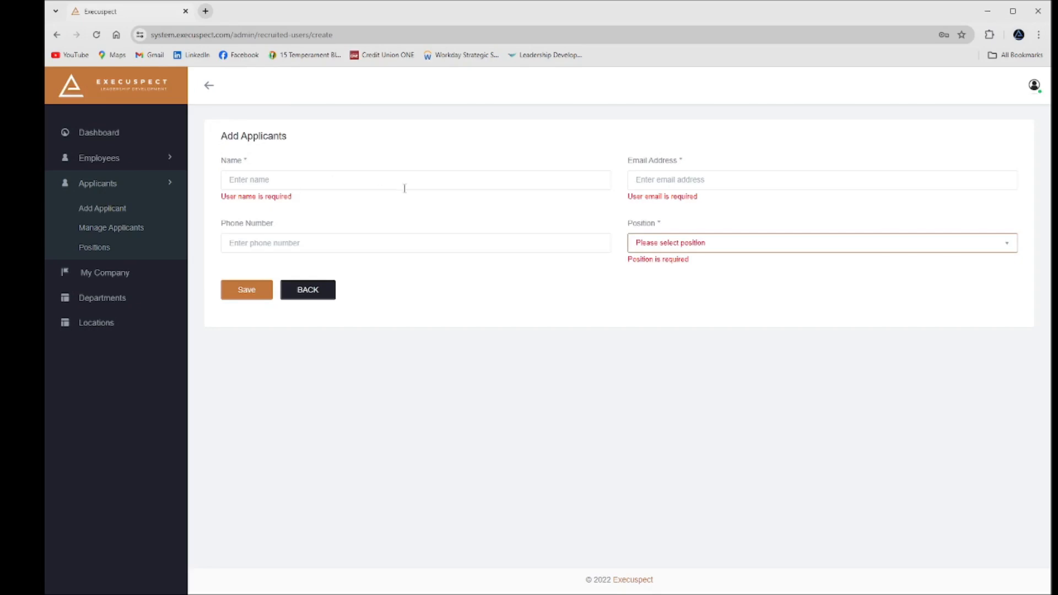
pyautogui.click(445, 292)
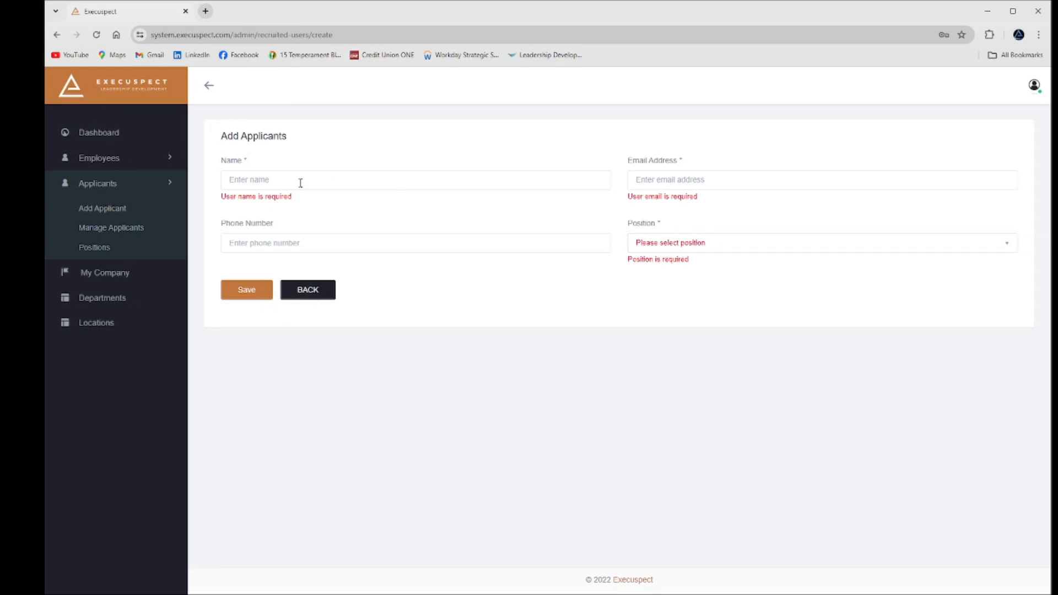
pyautogui.click(654, 180)
pyautogui.click(654, 247)
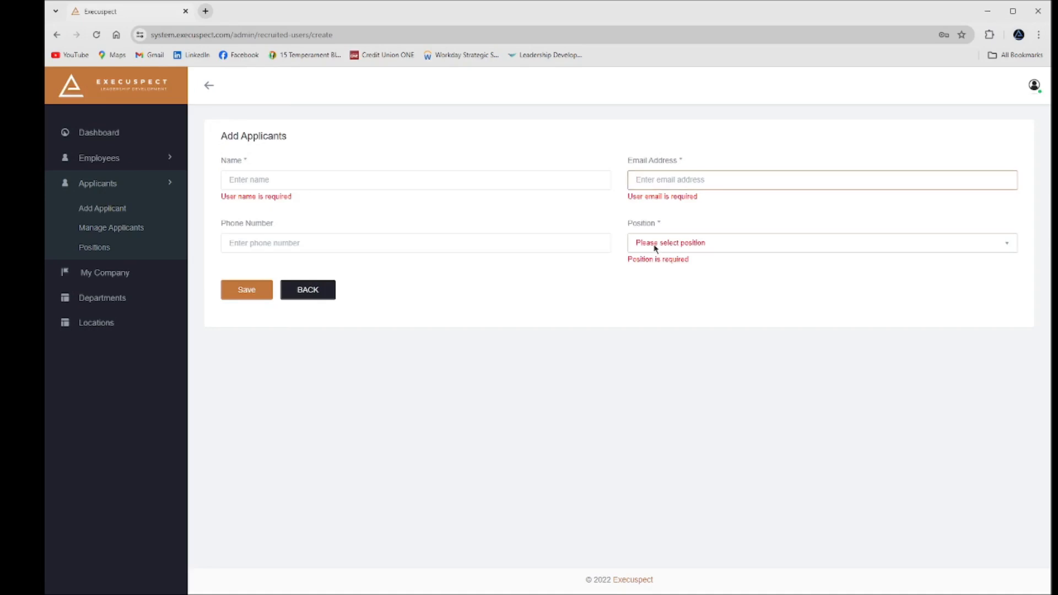
pyautogui.click(546, 294)
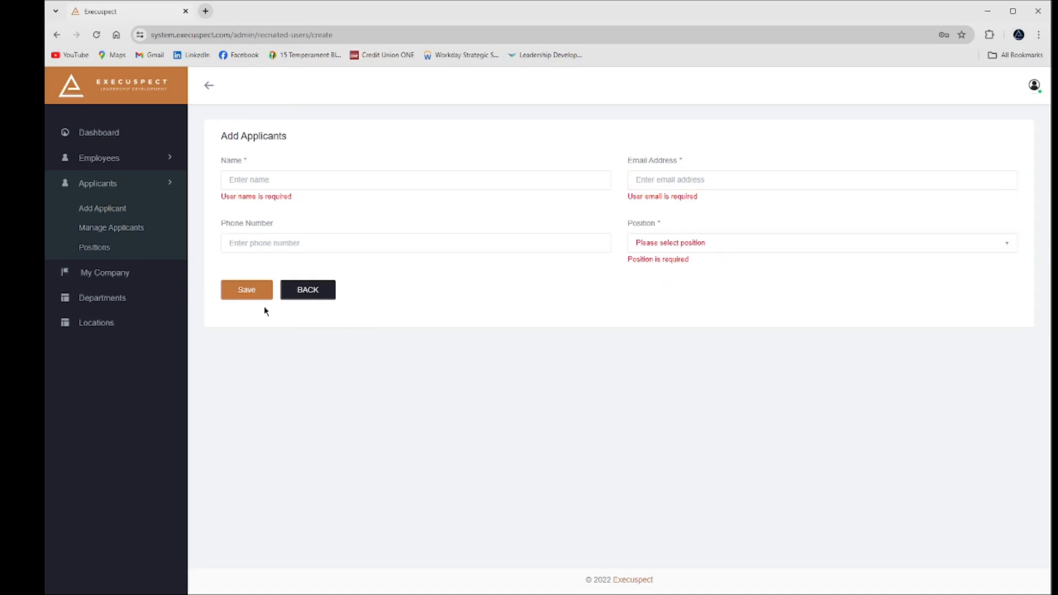
pyautogui.click(304, 290)
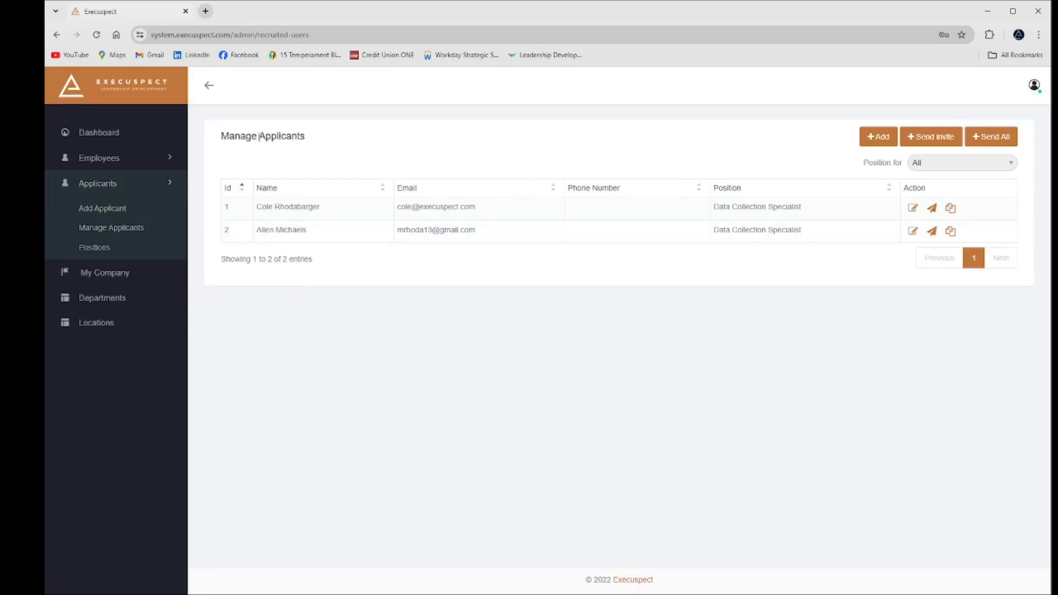
# View the Manage Applicants list, return to the dashboard, and look through its applicant and employee SKAN assessment sections
pyautogui.click(95, 228)
pyautogui.click(109, 132)
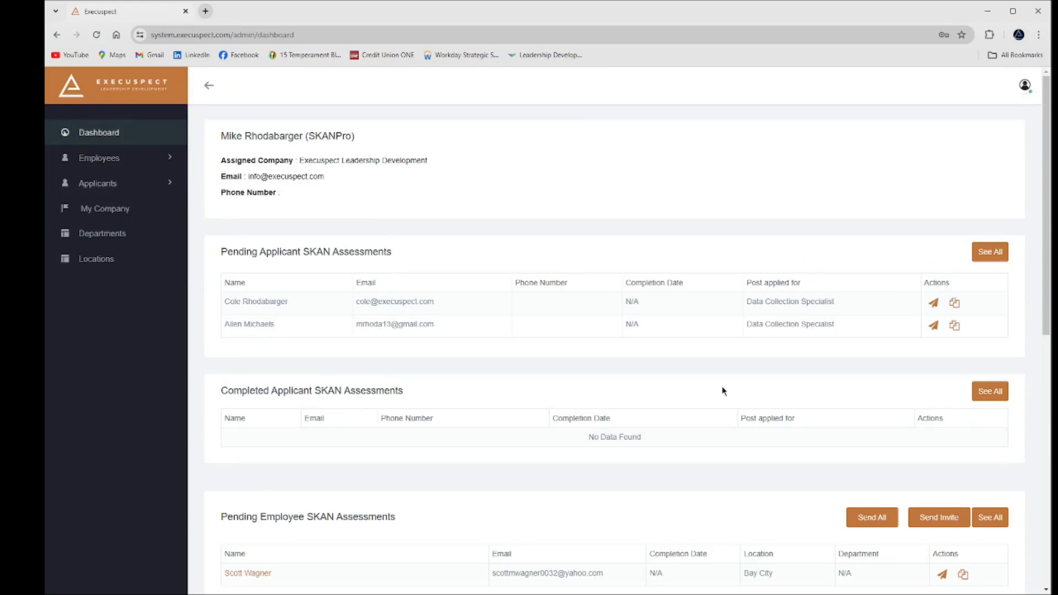
pyautogui.scroll(-2, 1047, 246)
pyautogui.scroll(-3, 1047, 246)
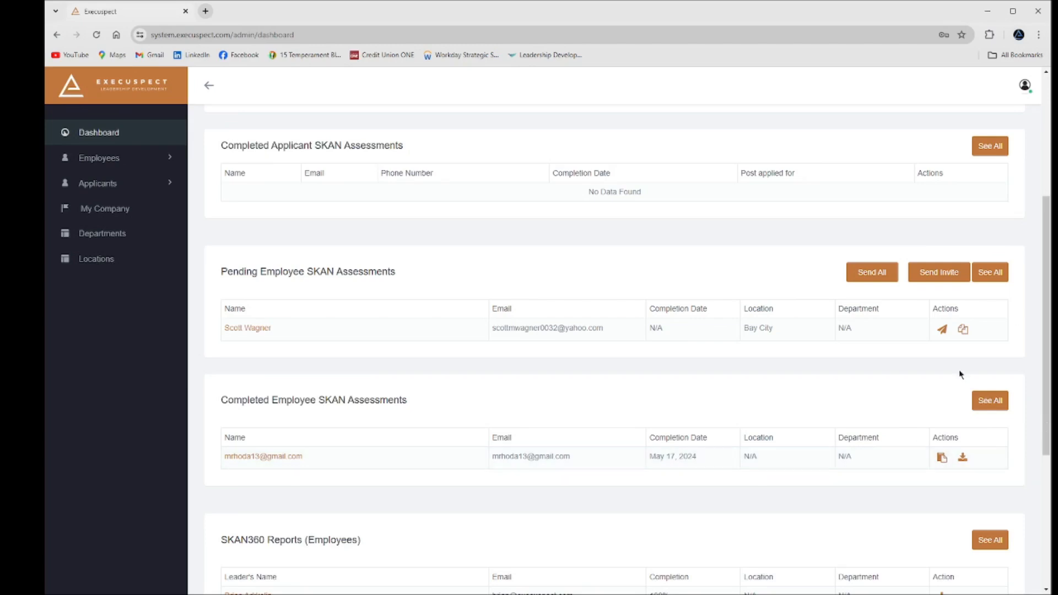
pyautogui.scroll(5, 361, 292)
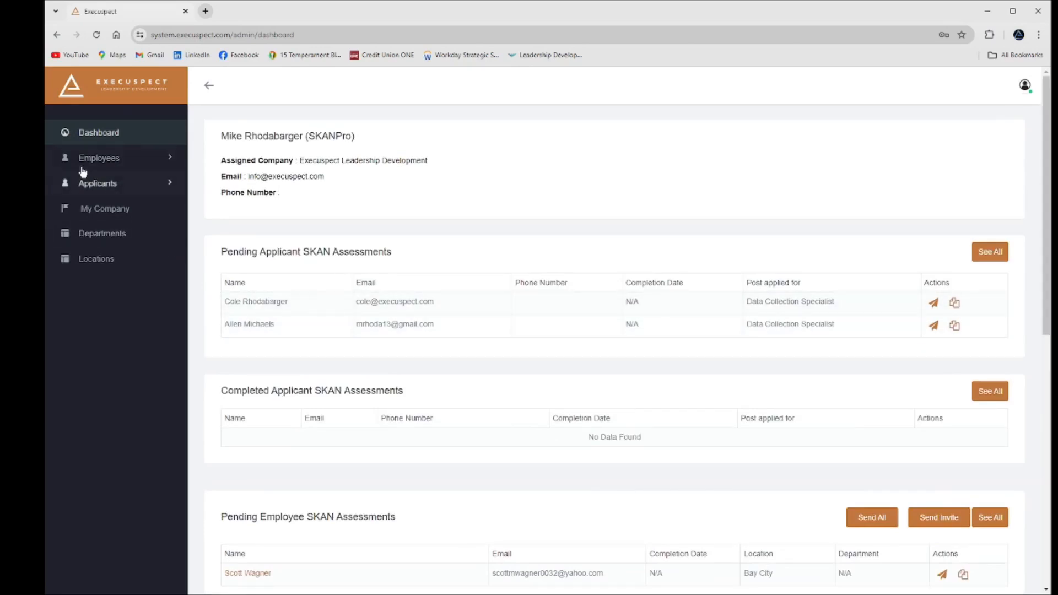
# Open the Manage Applicants list from the dashboard once more and return to the dashboard
pyautogui.click(109, 182)
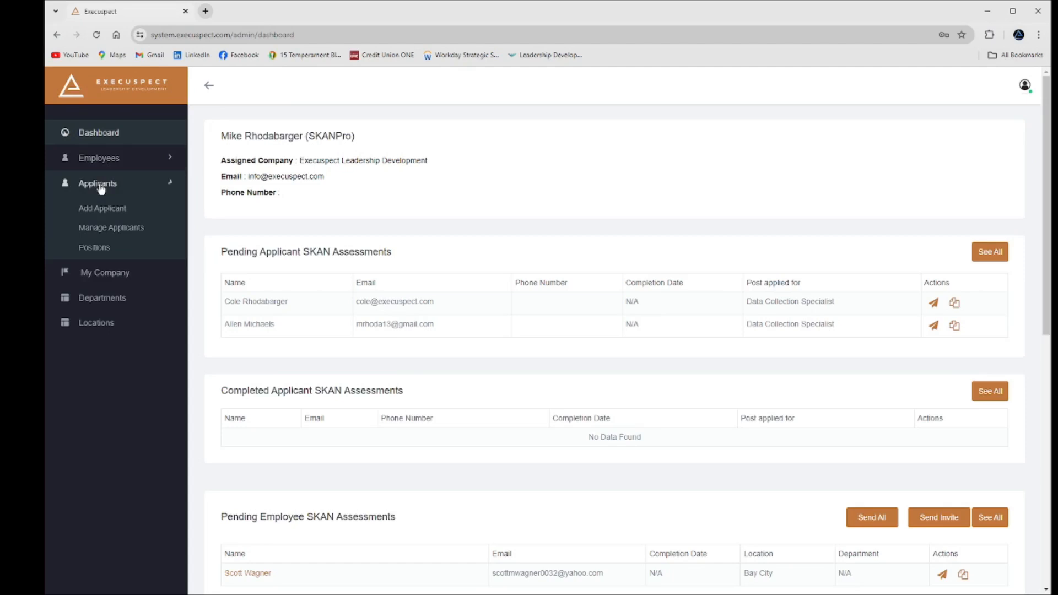
pyautogui.click(109, 229)
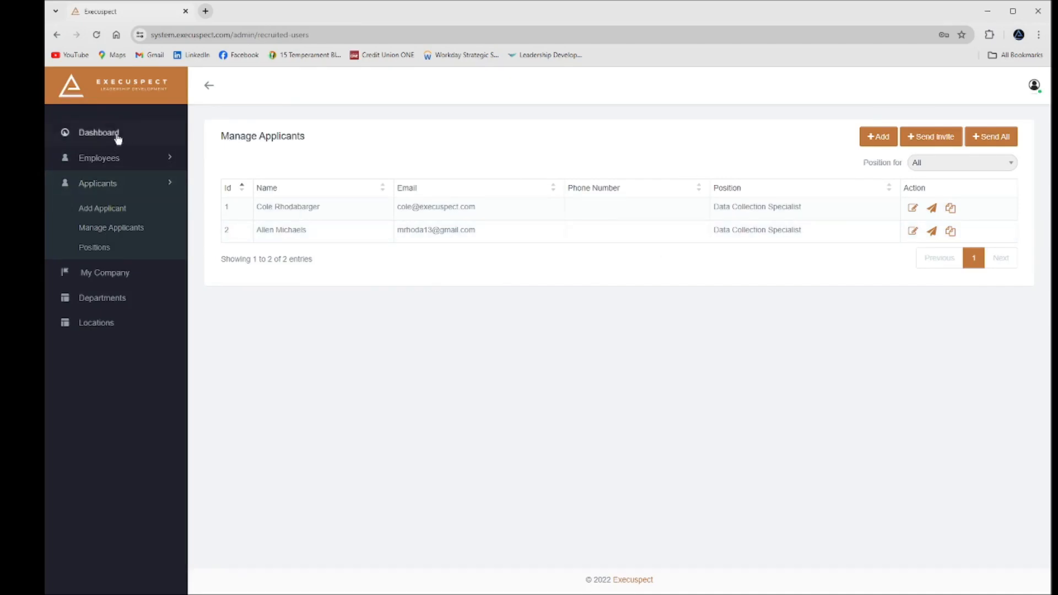
pyautogui.click(117, 136)
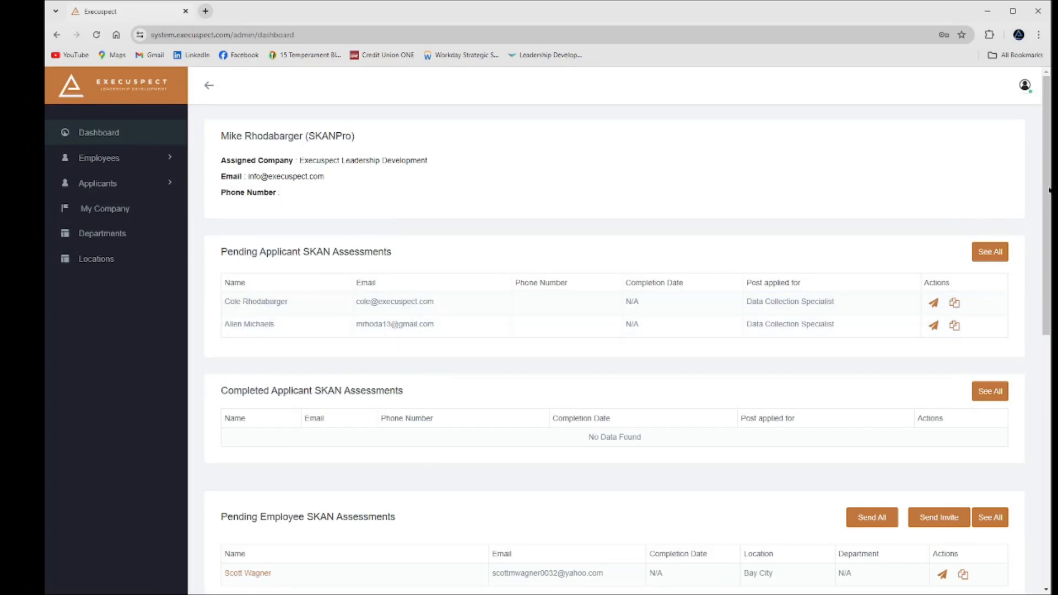
# View the personality graph for the completed employee SKAN assessment on the dashboard and close it
pyautogui.scroll(-2, 1049, 191)
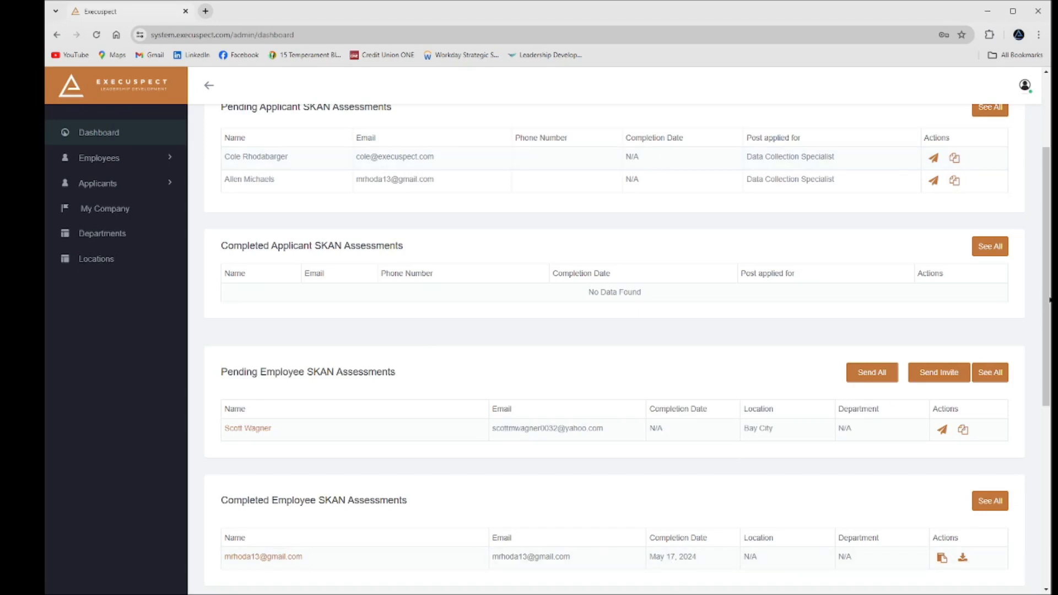
pyautogui.scroll(-2, 1049, 301)
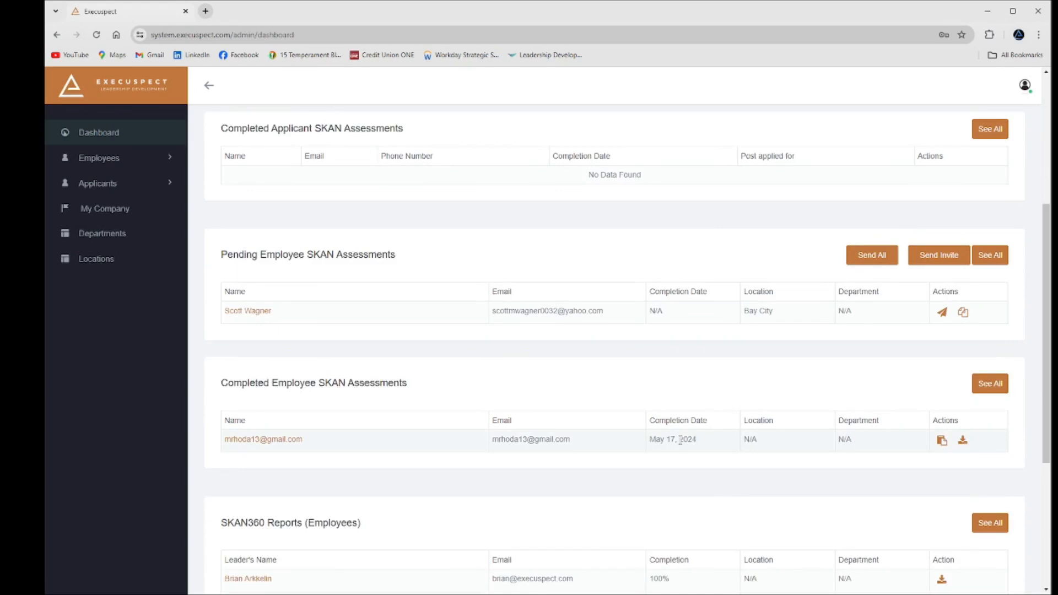
pyautogui.click(942, 440)
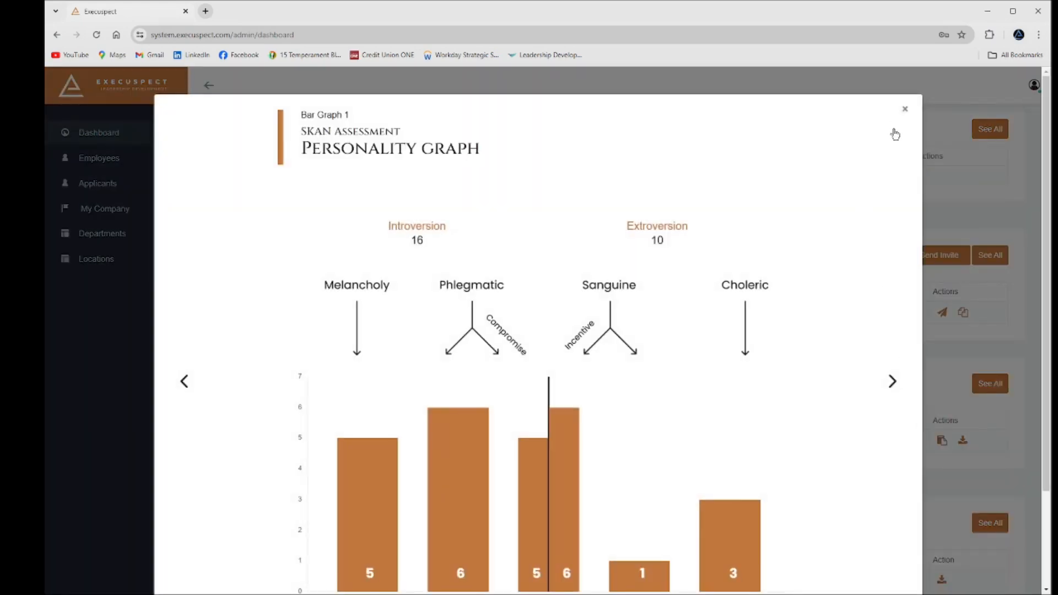
pyautogui.click(904, 109)
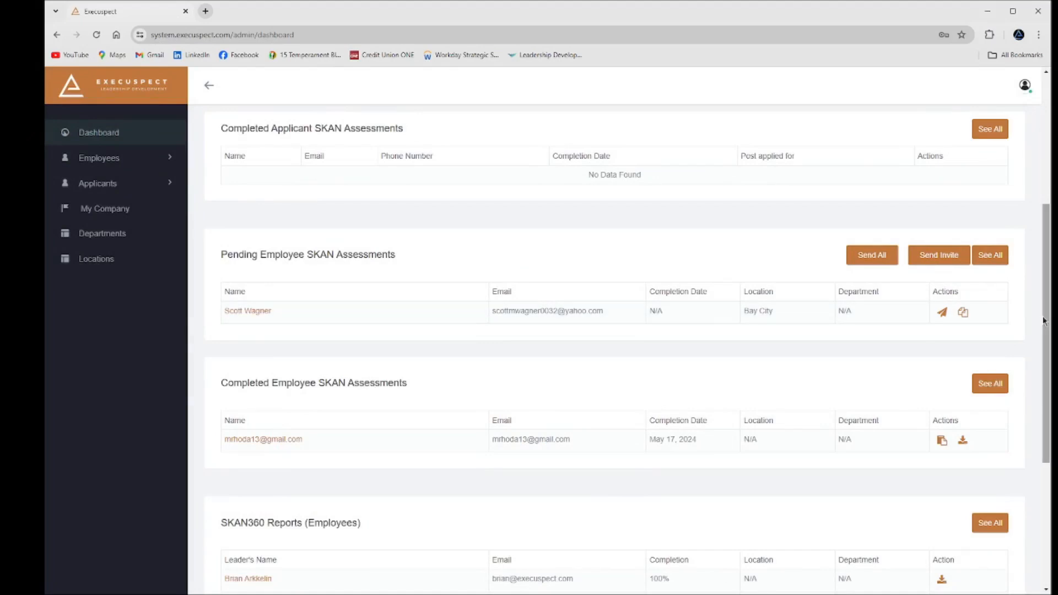
pyautogui.scroll(1, 1048, 276)
pyautogui.scroll(3, 1048, 275)
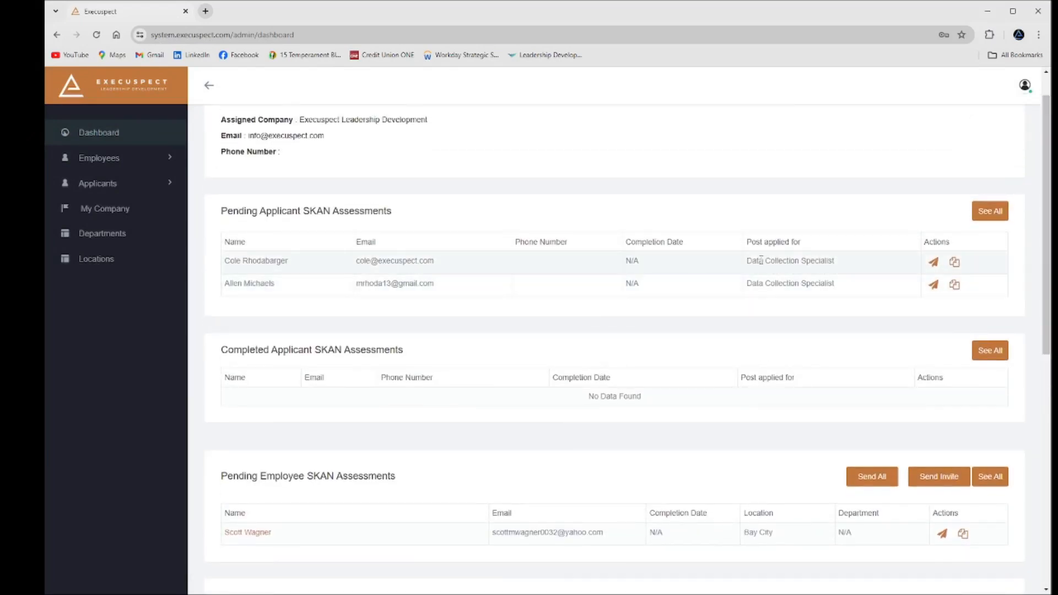
# From Manage Applicants, open the Invite User dialog, check its applicant choices, close it without sending, and return to the dashboard
pyautogui.click(107, 184)
pyautogui.click(117, 227)
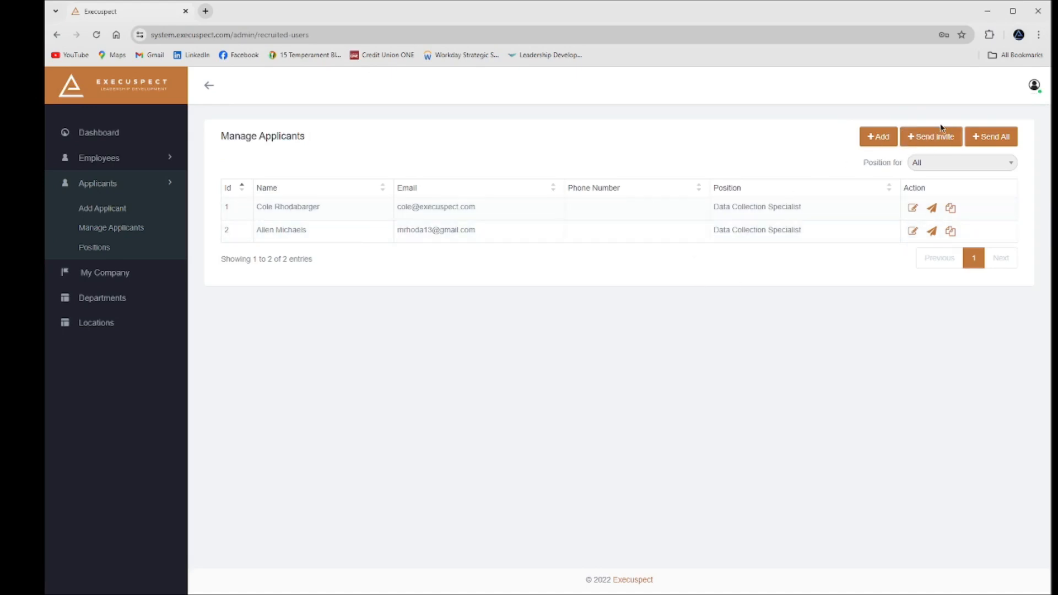
pyautogui.click(987, 136)
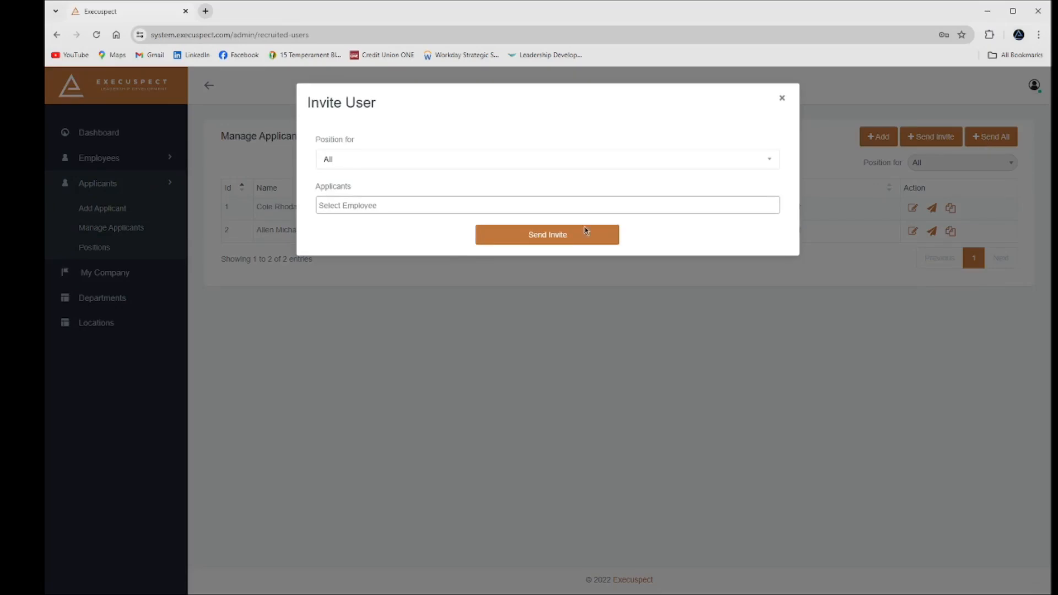
pyautogui.click(425, 202)
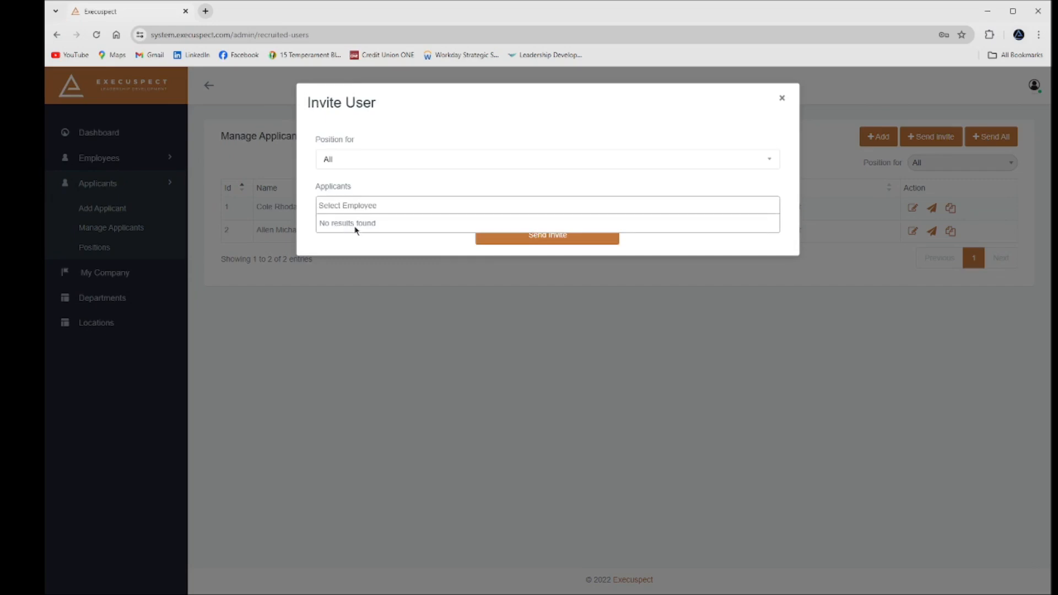
pyautogui.click(403, 204)
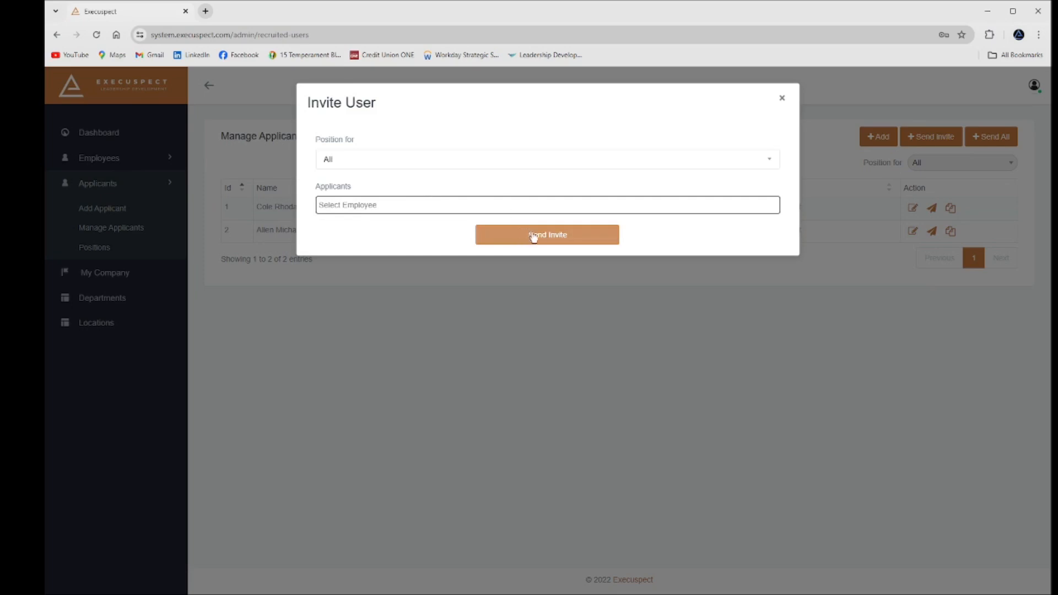
pyautogui.click(780, 100)
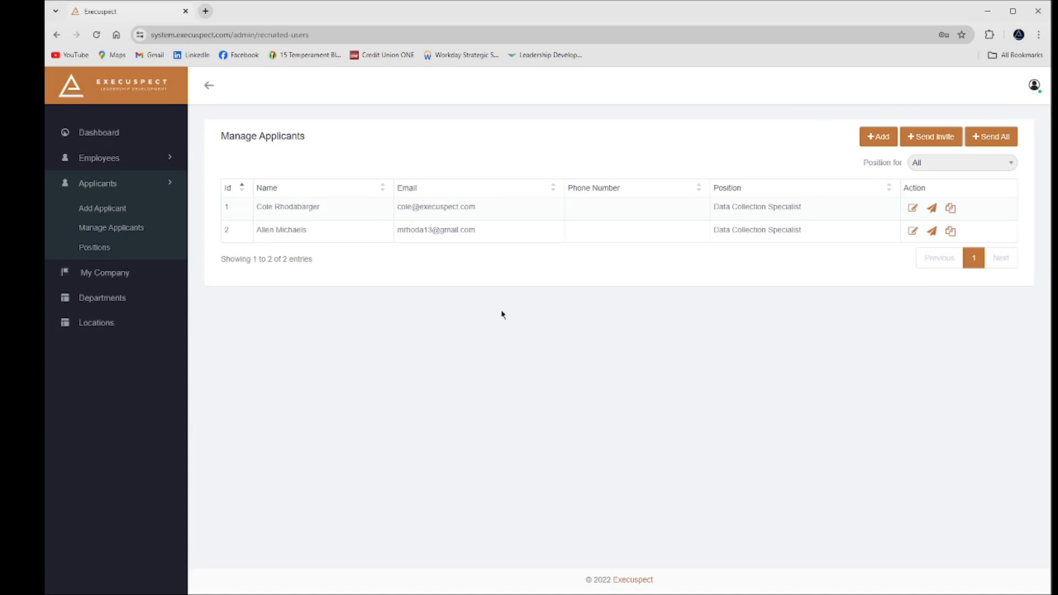
pyautogui.click(103, 133)
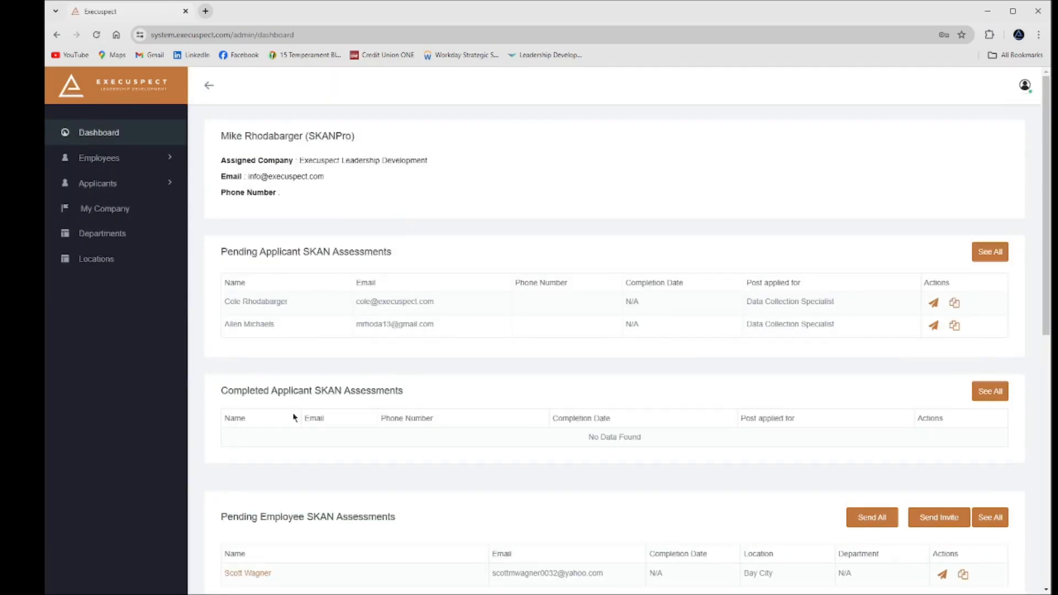